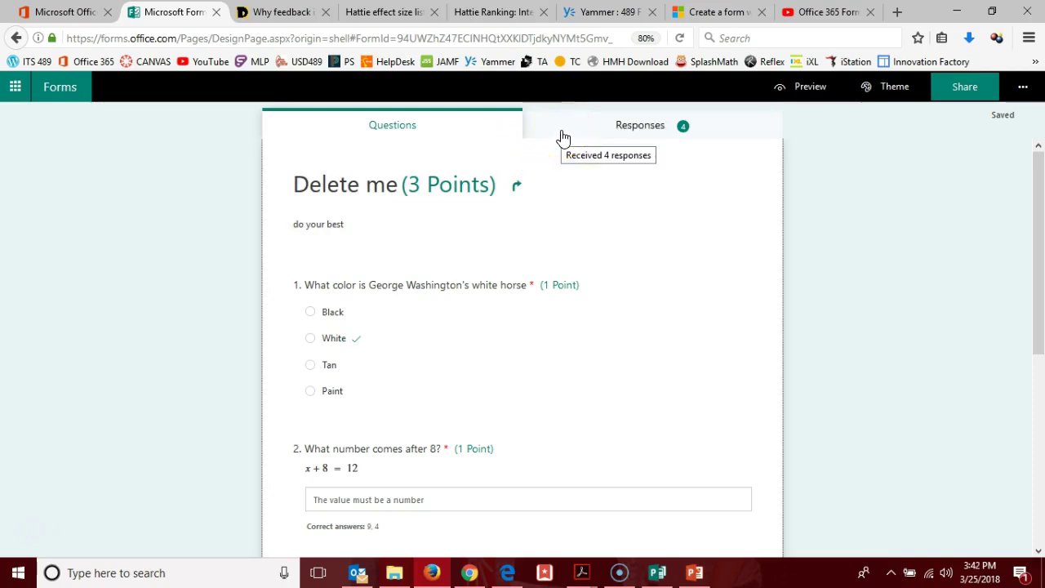
- Open the quiz's response summary and display its options for deleting, printing or sharing the results
left_click(562, 137)
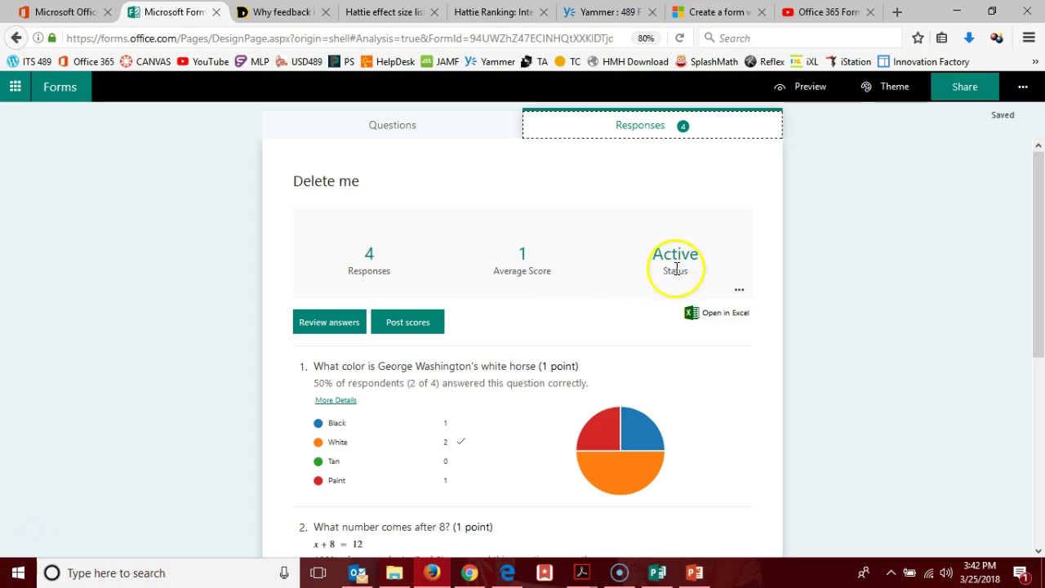
left_click(740, 293)
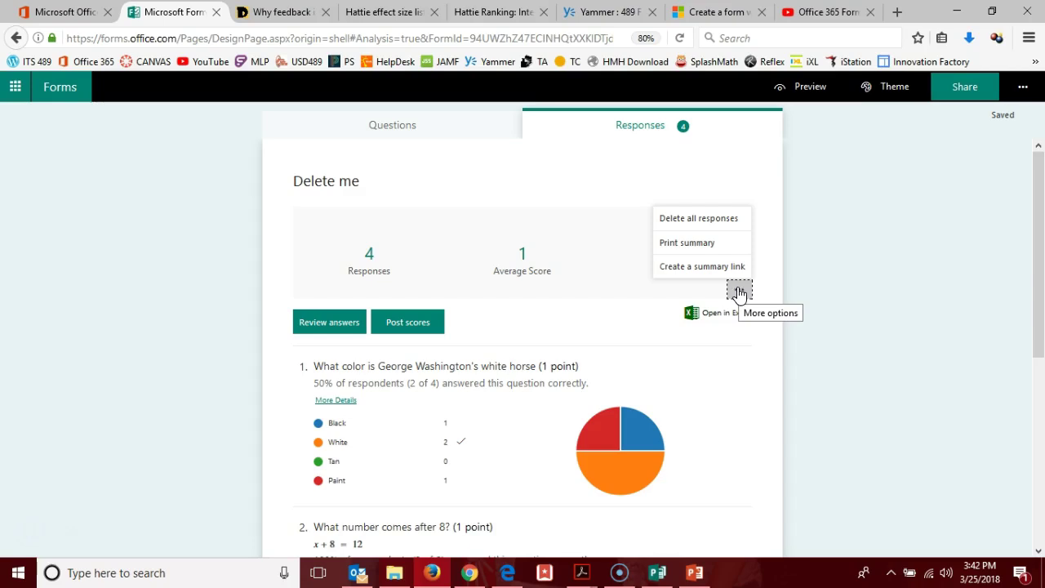
left_click(739, 291)
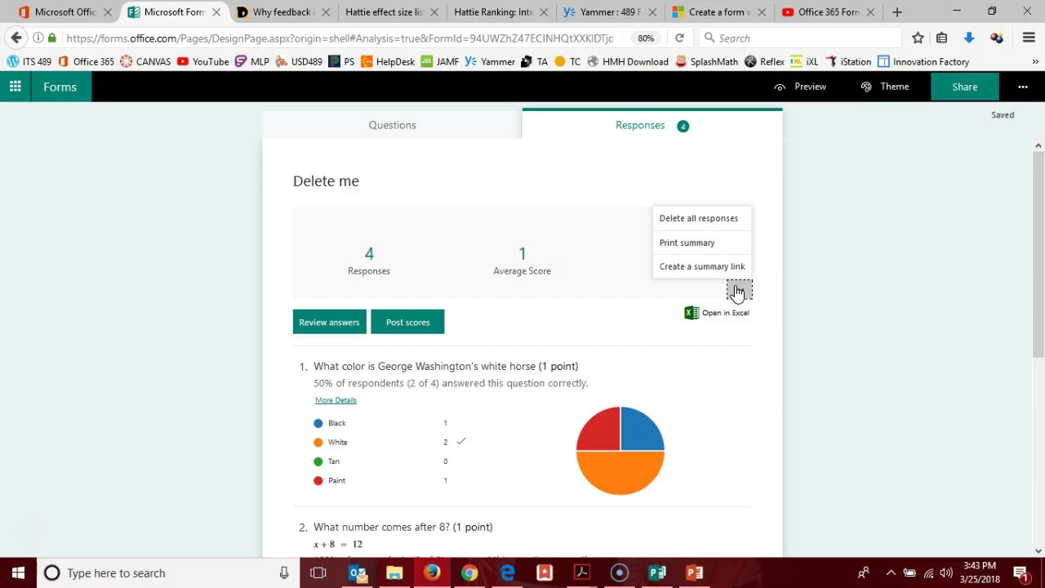
left_click(711, 265)
left_click(738, 286)
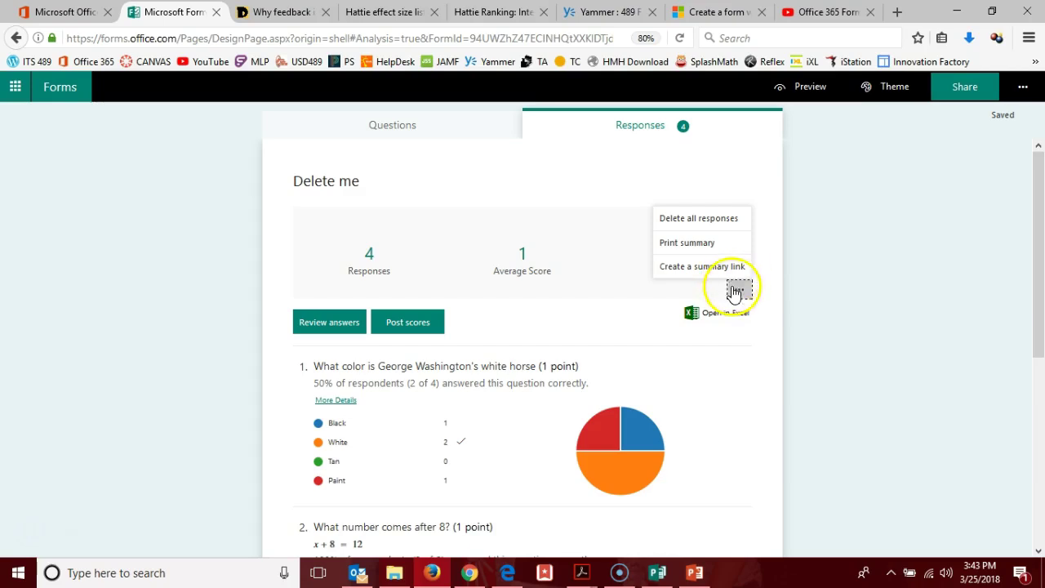
left_click(743, 291)
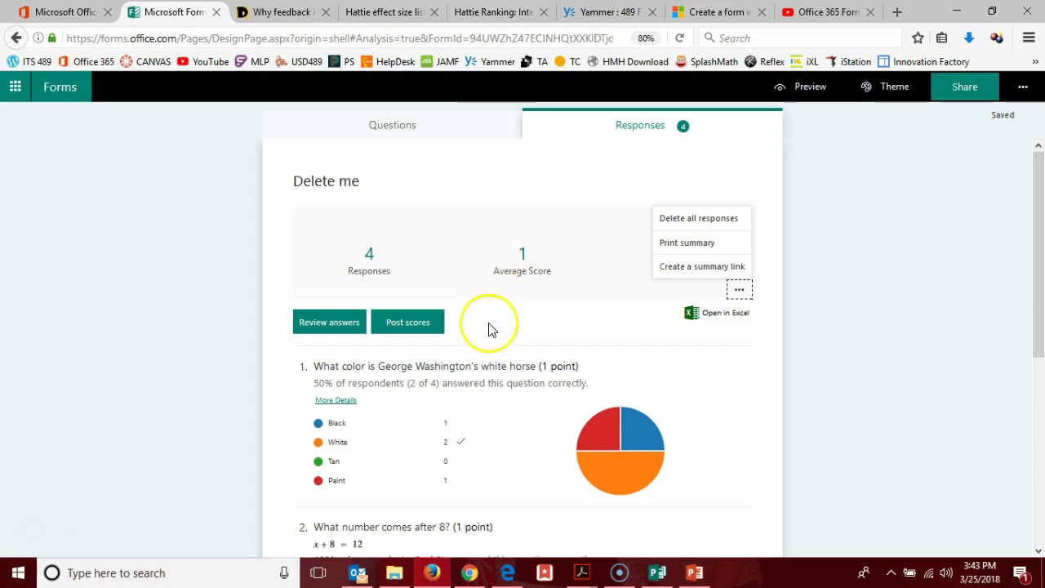
- Examine the answer breakdown and pie chart for question 1 about George Washington's white horse
scroll(490, 329, "down", 1)
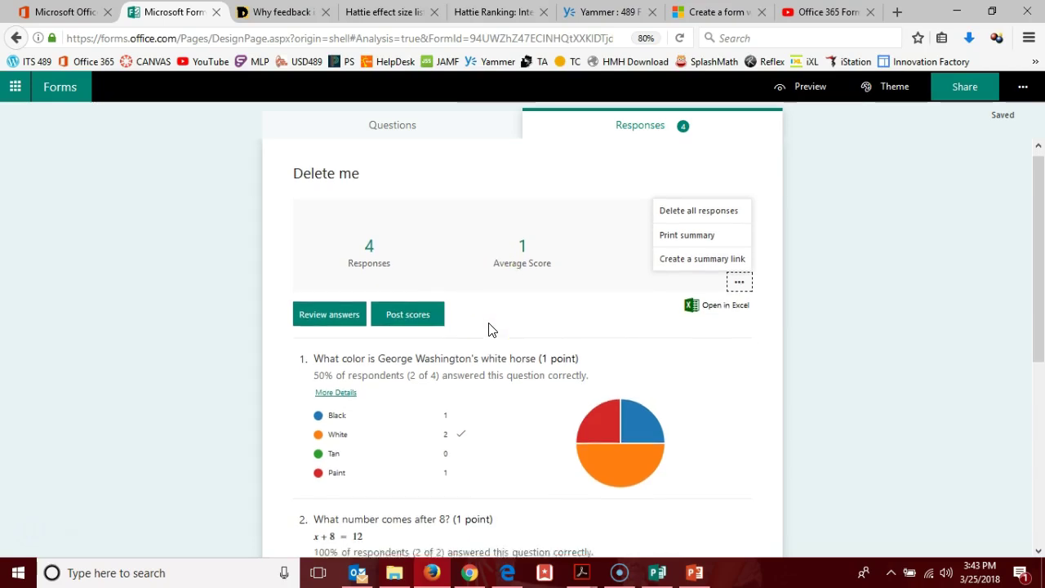
scroll(490, 329, "down", 1)
scroll(490, 329, "down", 1)
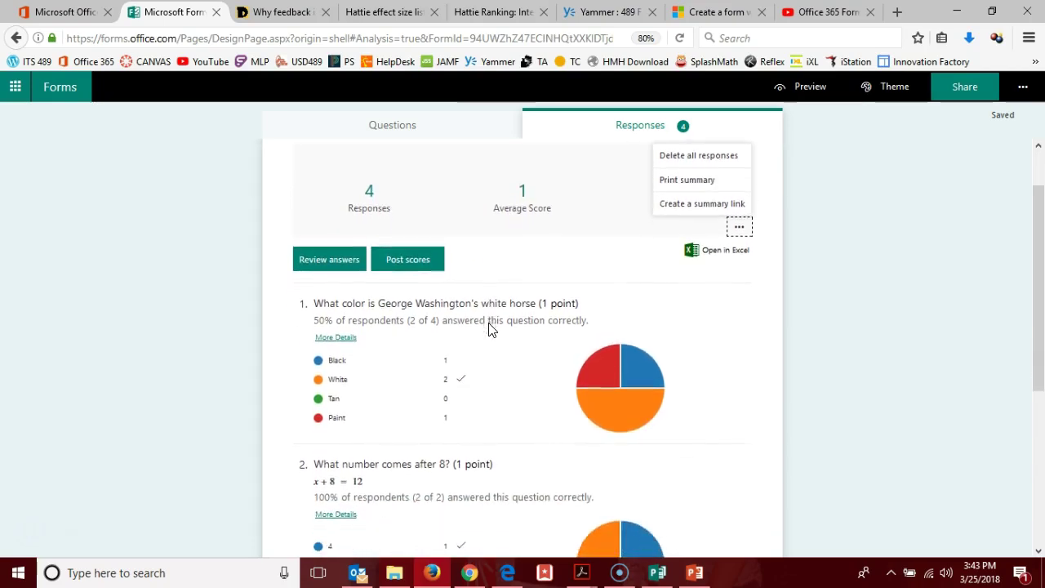
scroll(490, 329, "down", 1)
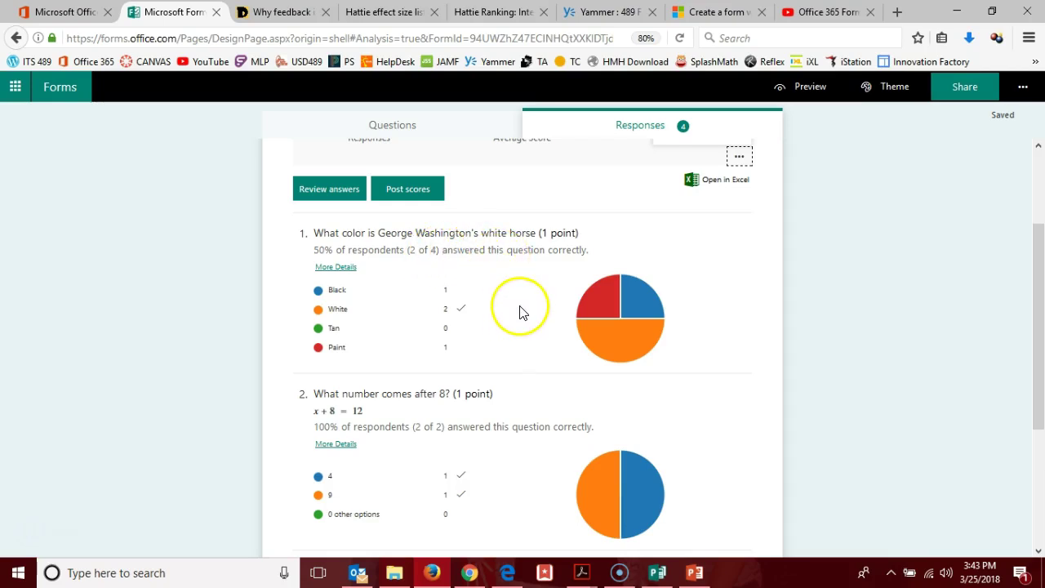
mouse_move(588, 298)
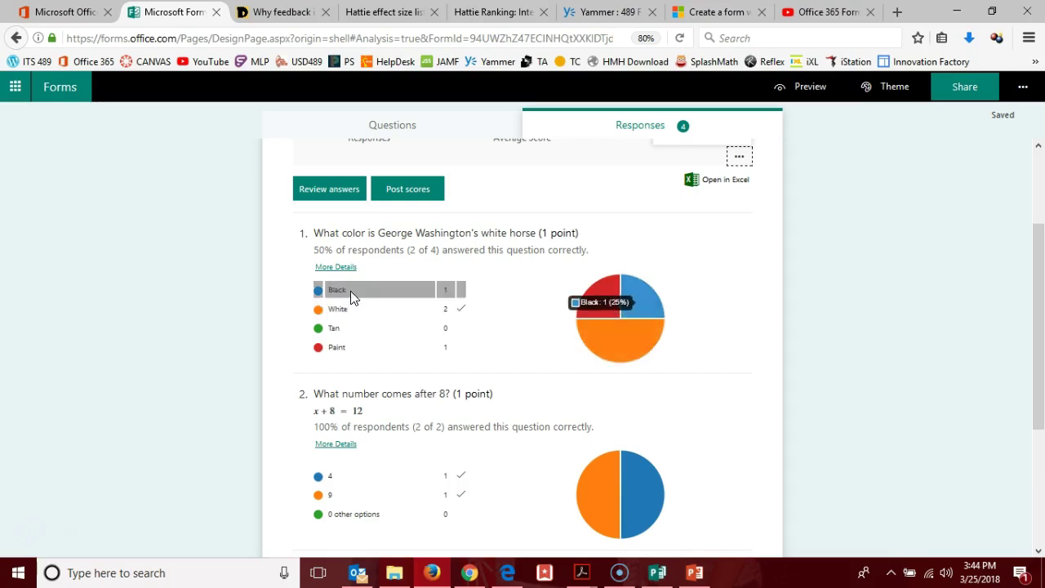
left_click(378, 347)
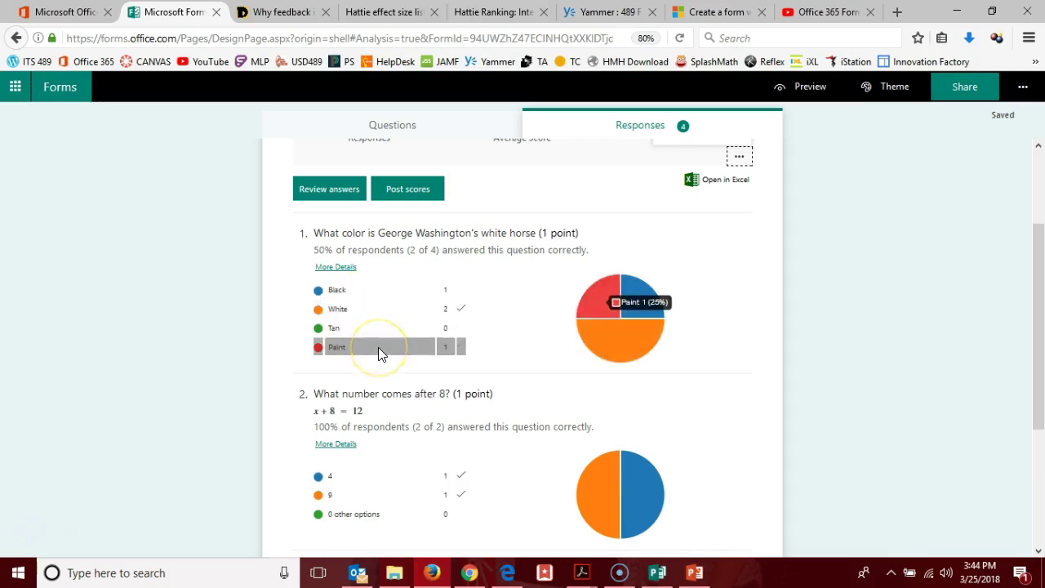
- Examine the results for question 2, "What number comes after 8?", and compare them with question 1's chart
scroll(378, 347, "down", 2)
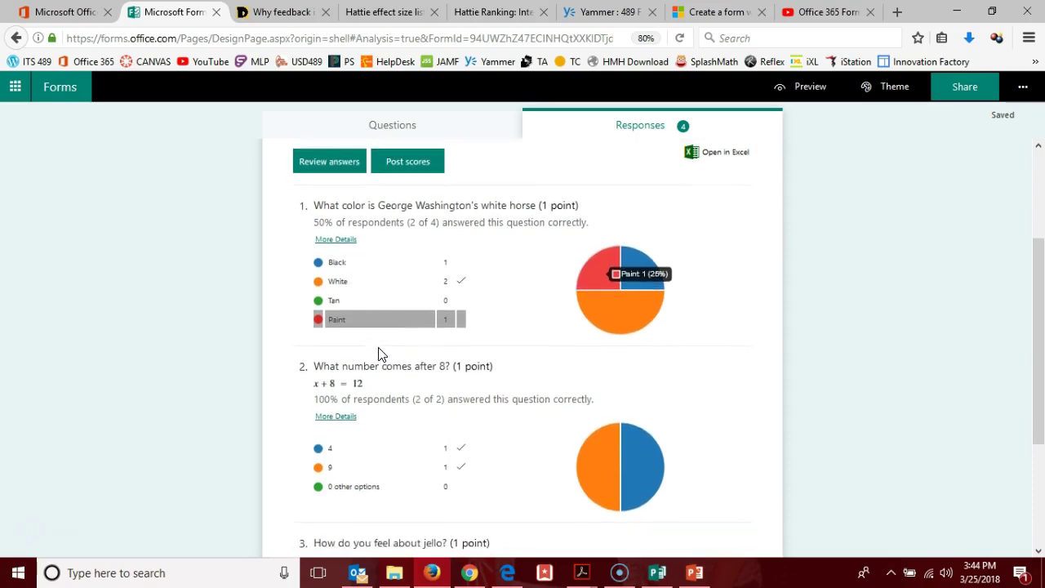
scroll(378, 352, "down", 1)
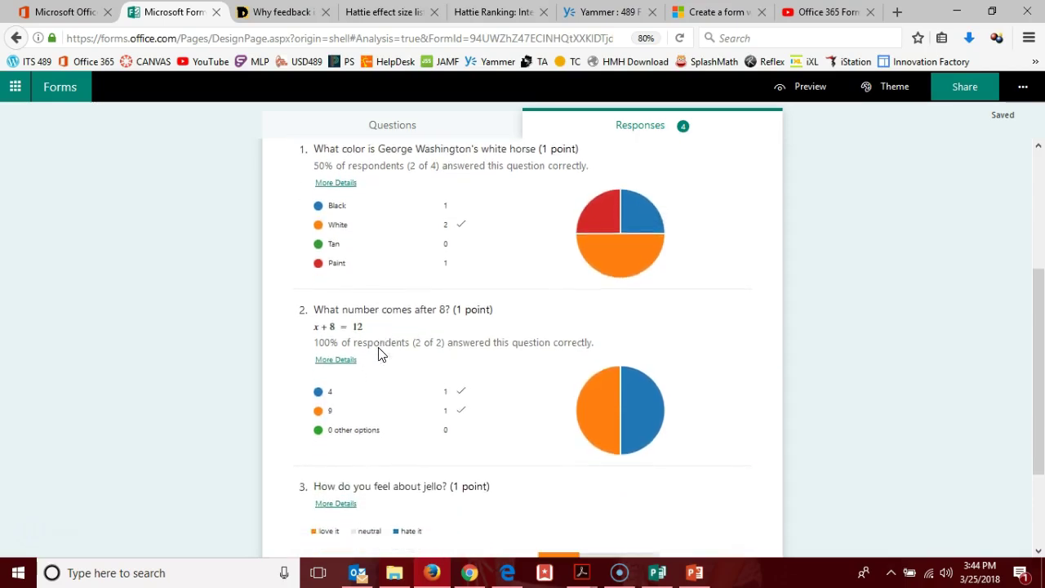
left_click(409, 309)
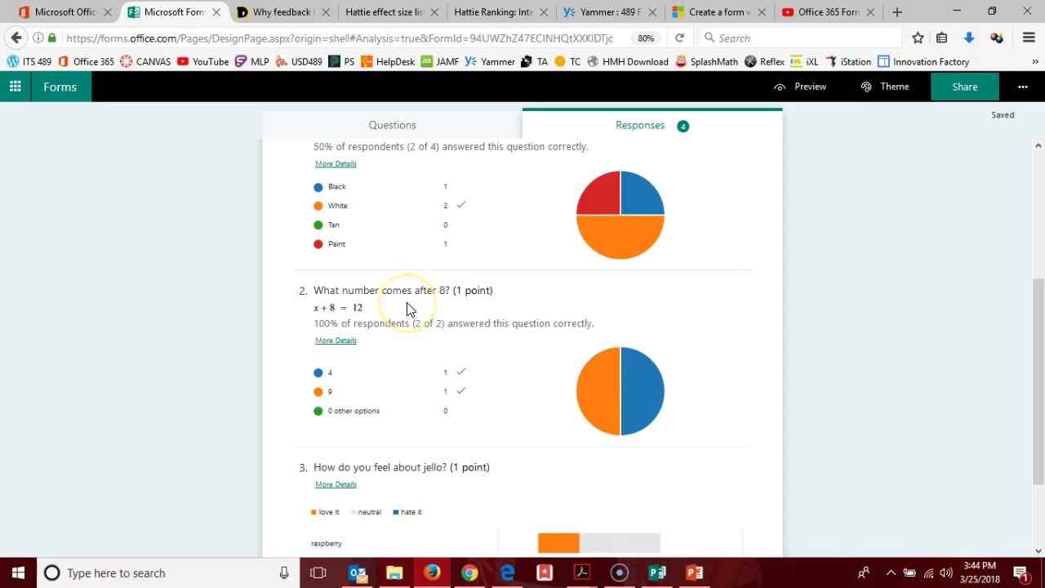
left_click(397, 307)
left_click(384, 294)
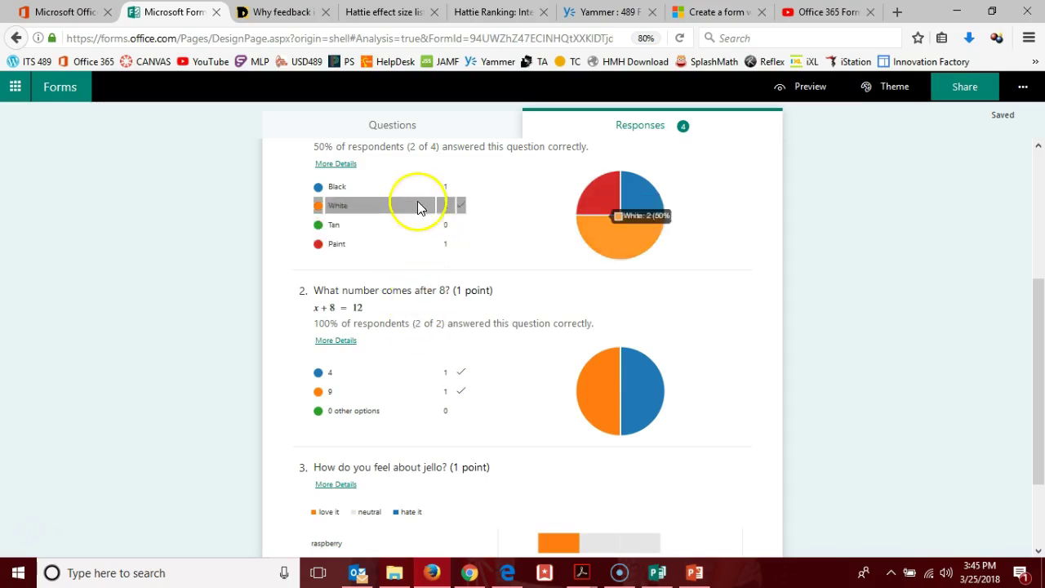
mouse_move(417, 203)
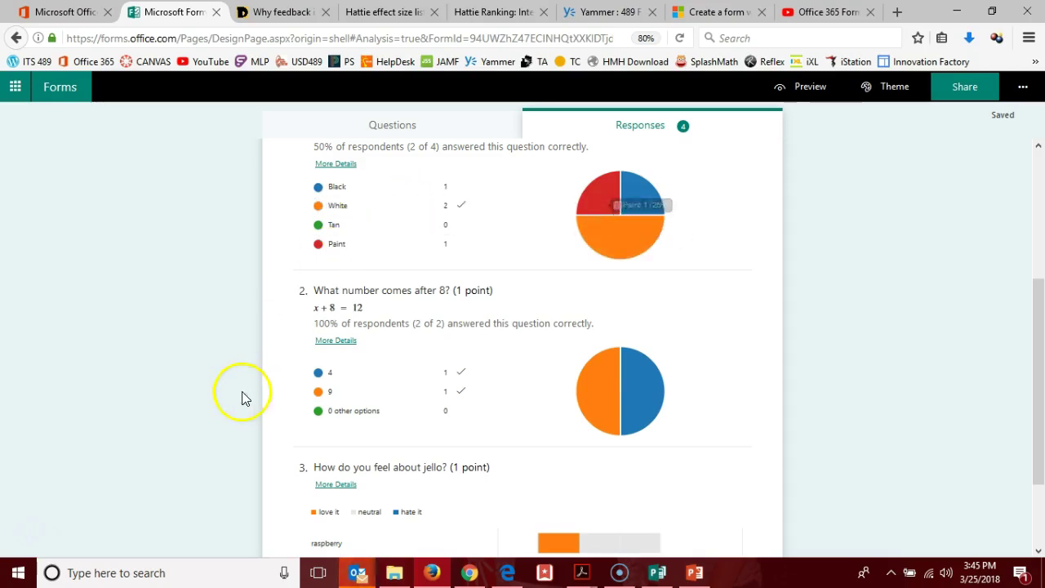
mouse_move(387, 366)
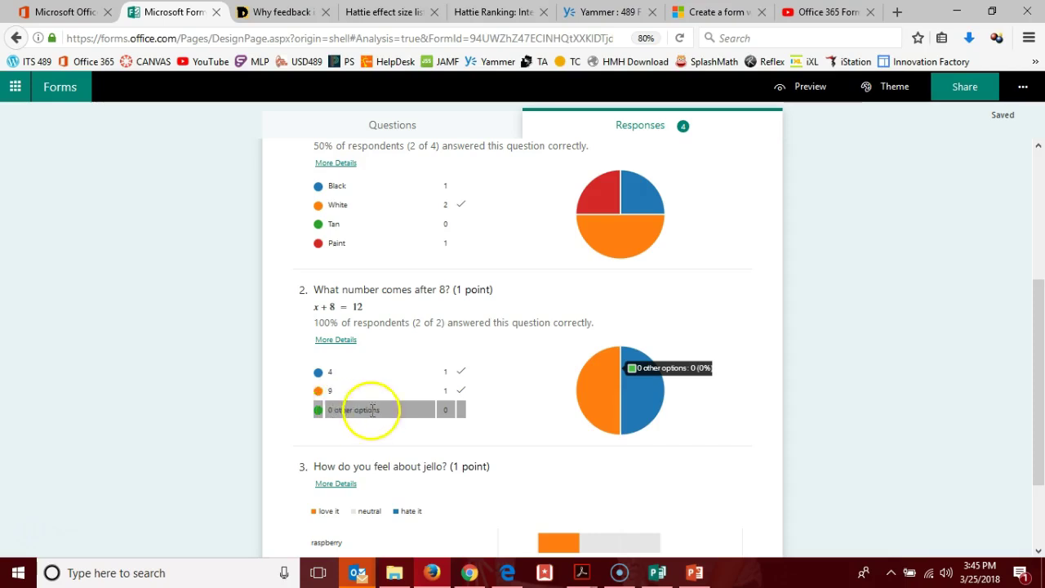
- Examine the raspberry and lime rating percentages in the chart for question 3 about jello
scroll(389, 437, "down", 2)
scroll(389, 438, "down", 1)
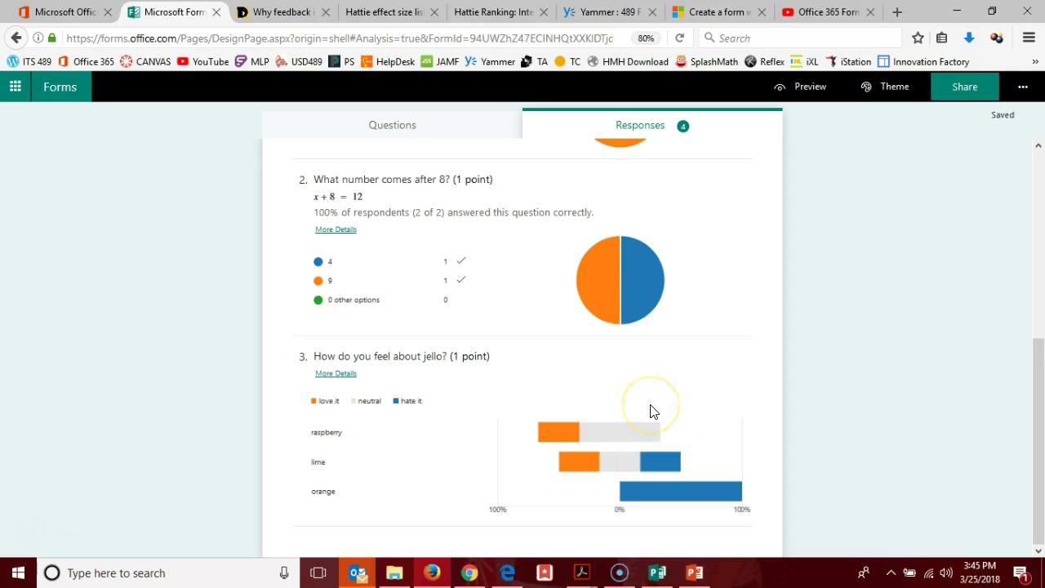
mouse_move(608, 437)
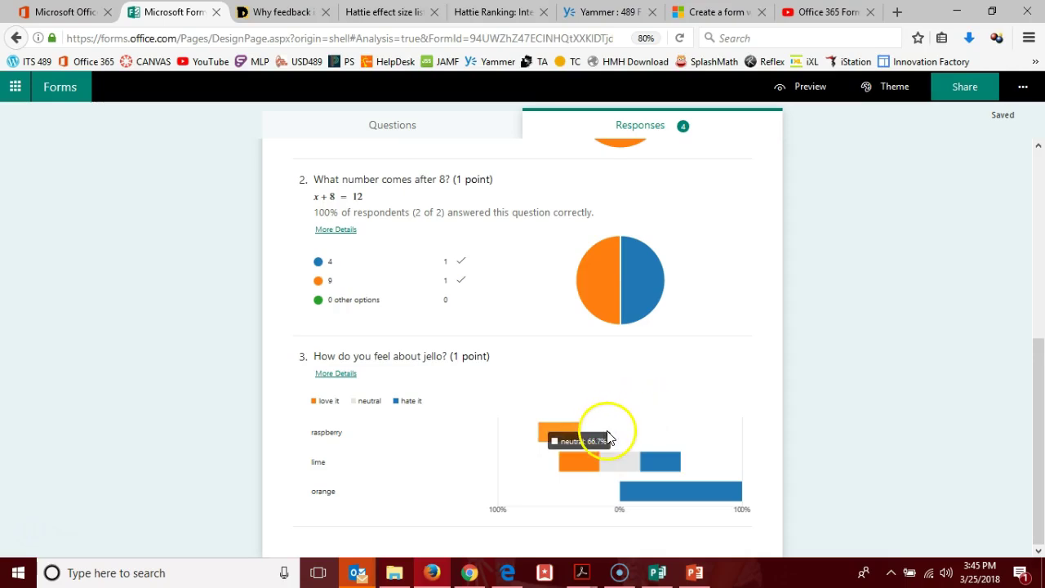
mouse_move(572, 440)
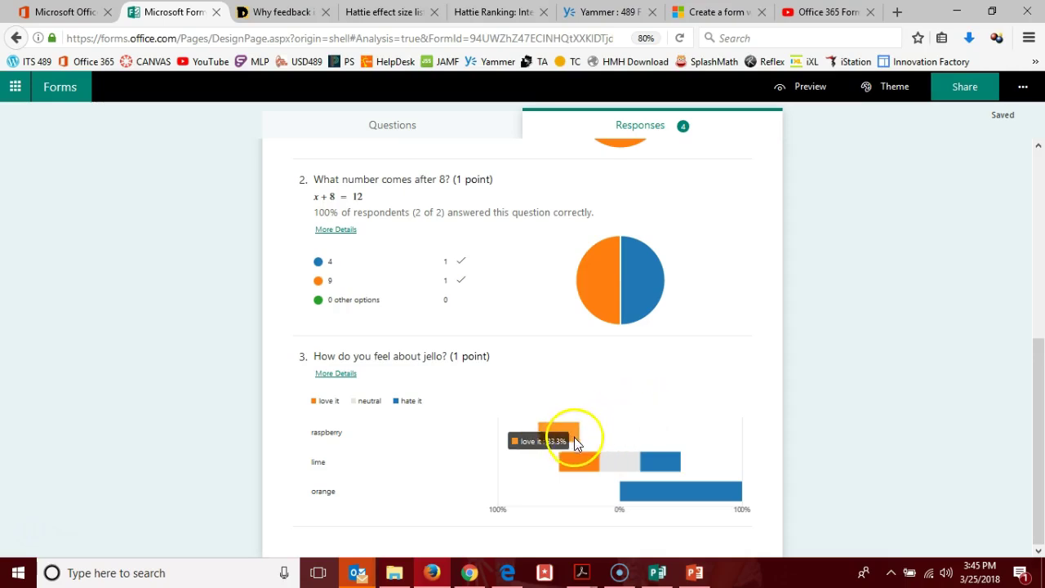
mouse_move(612, 462)
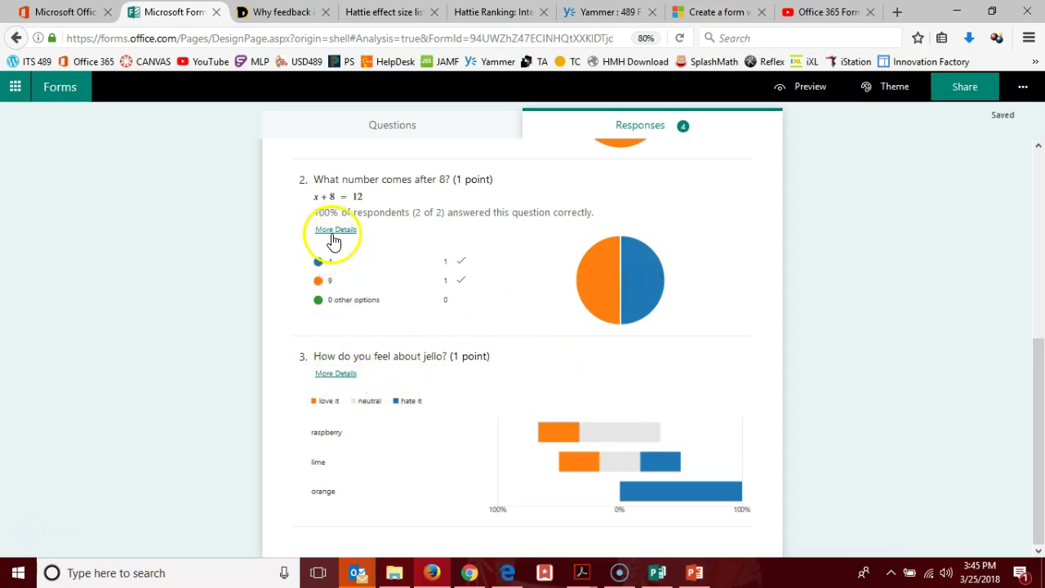
- View the detailed list of each respondent's answers for question 1 and for question 2, closing each list
scroll(371, 229, "up", 3)
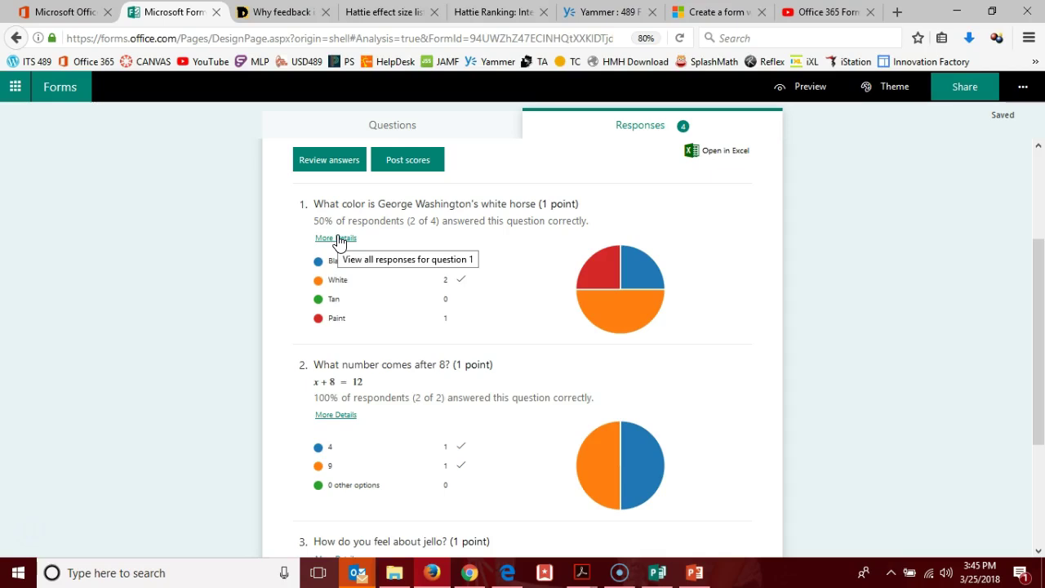
left_click(338, 238)
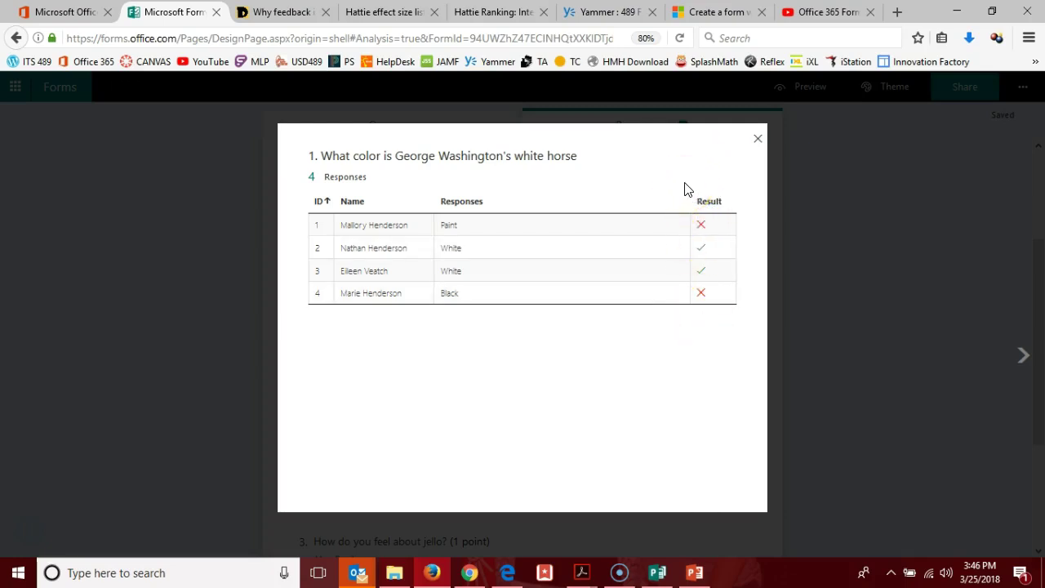
left_click(758, 144)
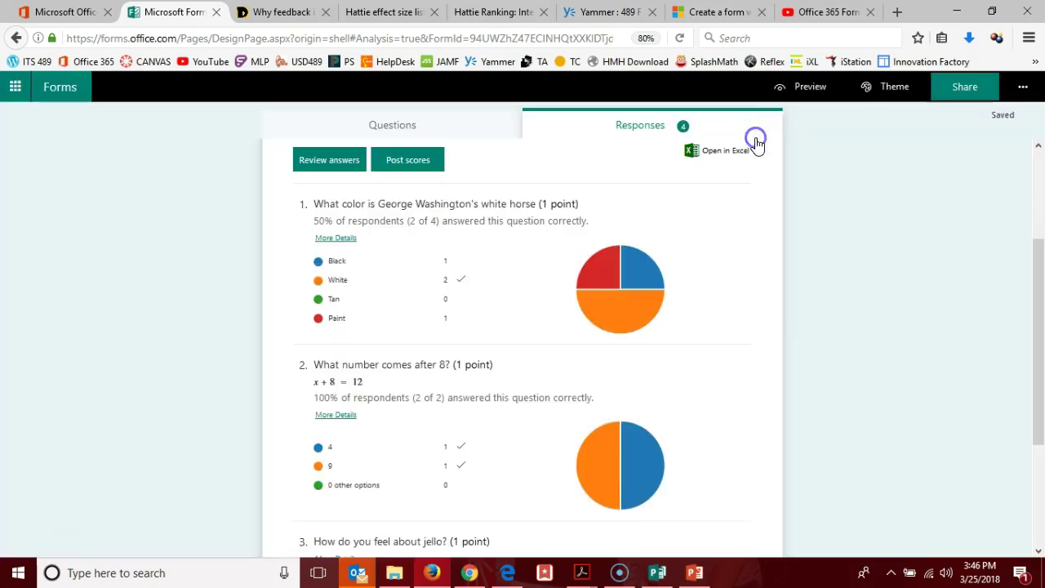
left_click(336, 416)
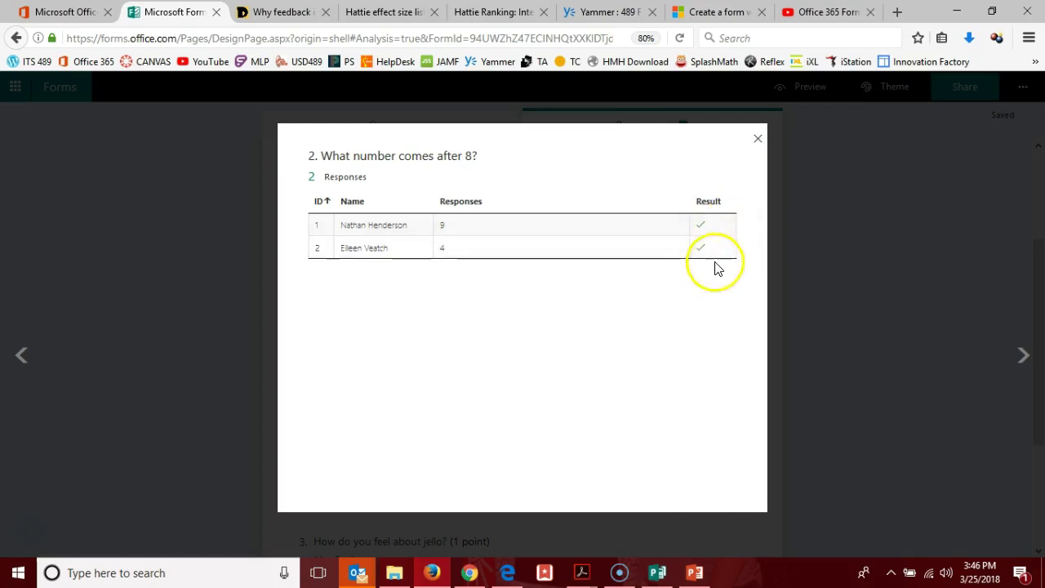
left_click(759, 140)
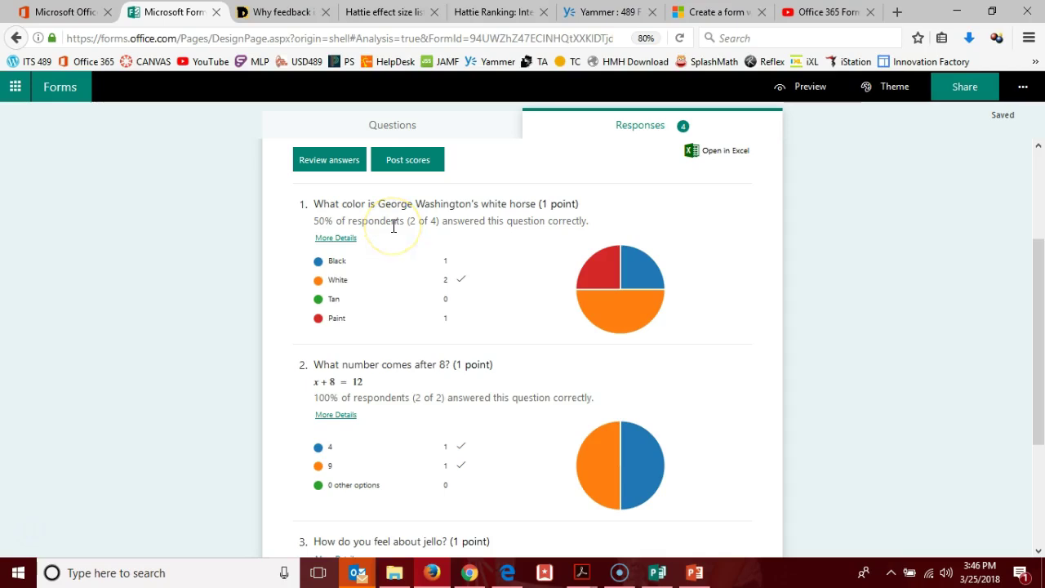
- Open the answer review and add the feedback "Read carefully" to the first respondent's answer on the white horse question
scroll(393, 227, "up", 4)
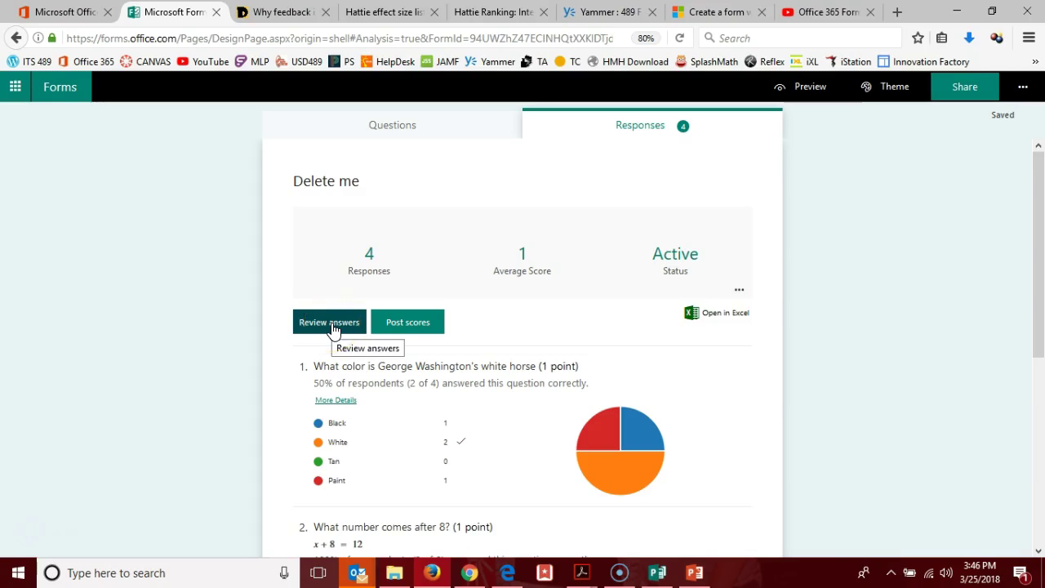
left_click(333, 327)
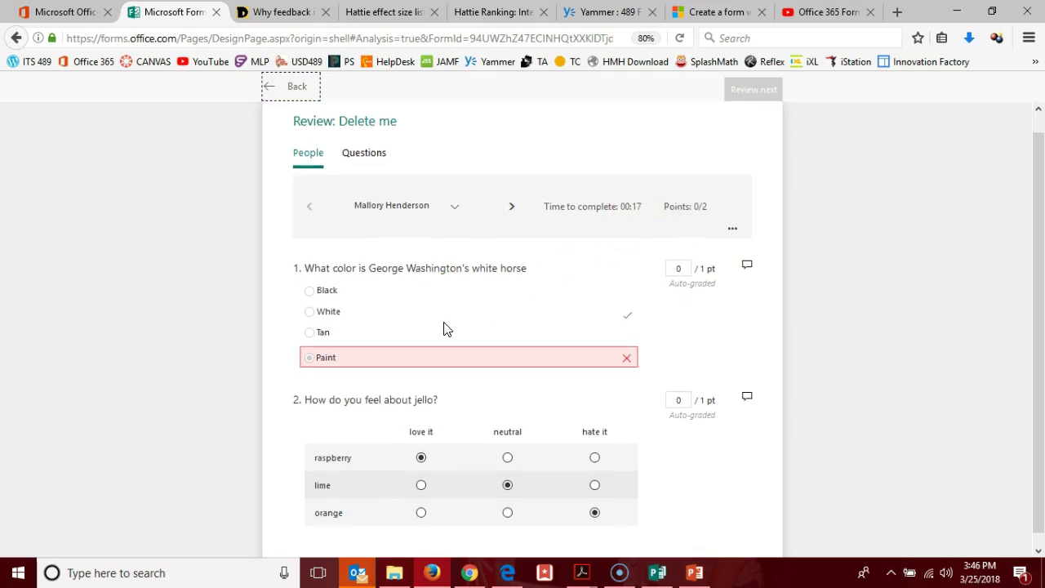
scroll(443, 329, "down", 1)
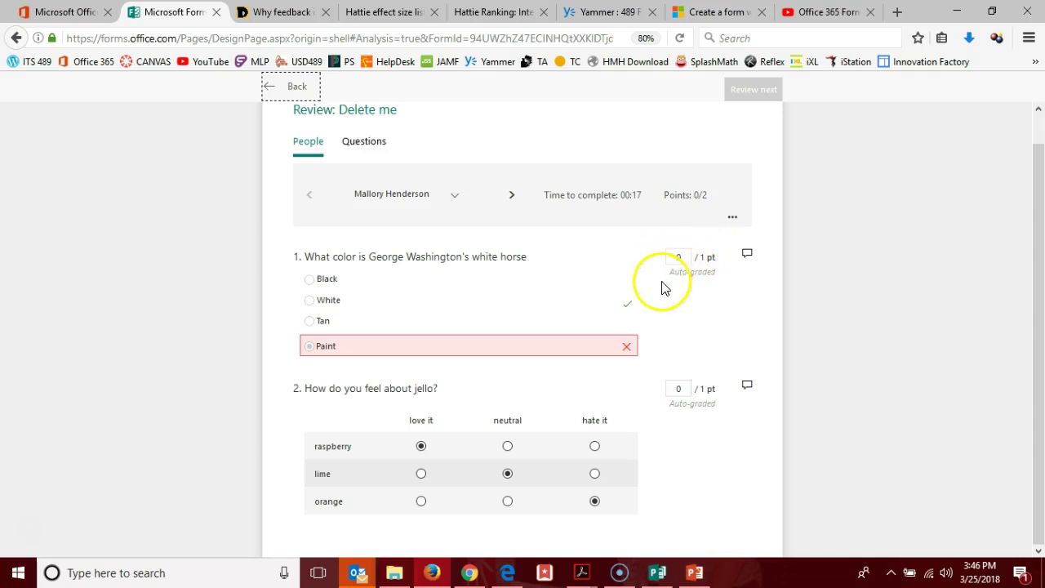
left_click(747, 256)
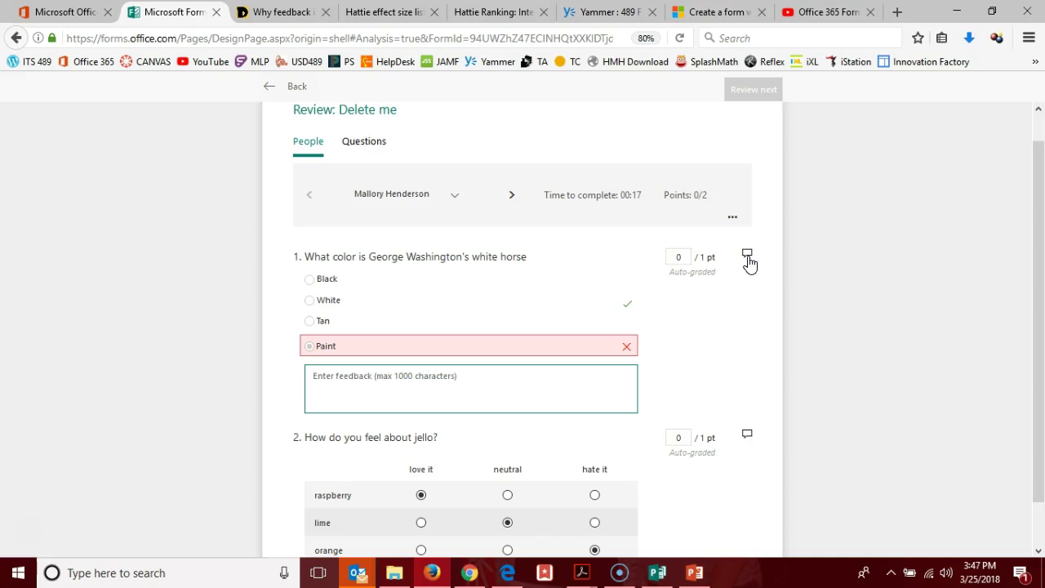
type("Read carefully")
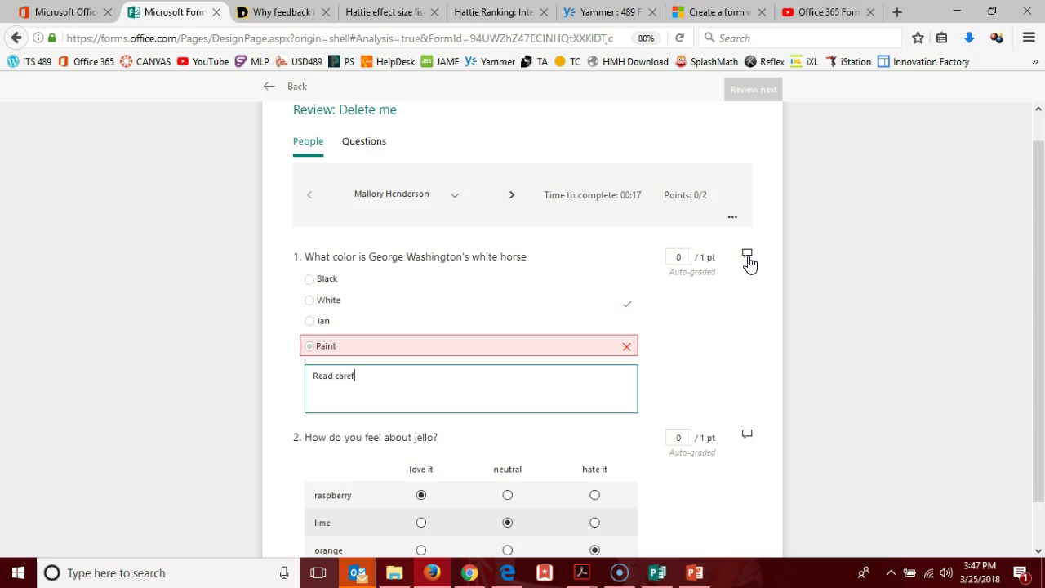
- Award the first respondent 1 point for the jello question
left_click(709, 384)
scroll(708, 384, "down", 1)
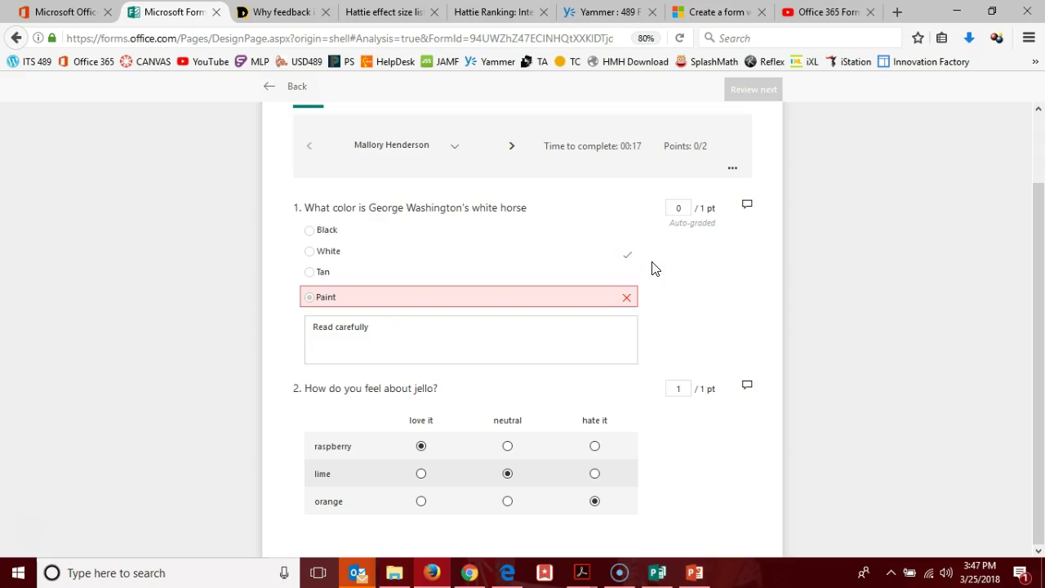
left_click(698, 280)
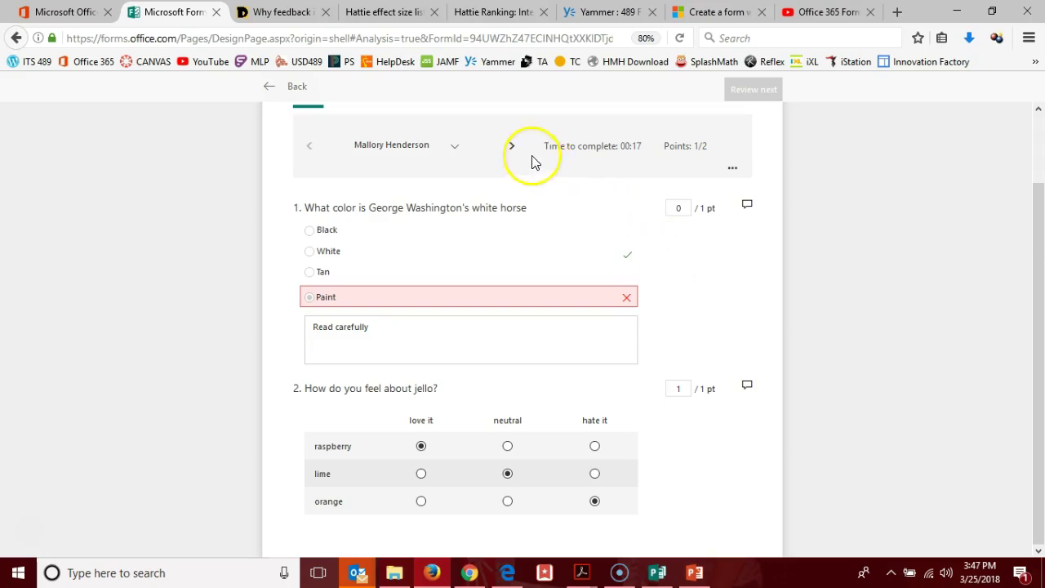
- Go to the second respondent's submission and look over their answers and auto-graded points
left_click(512, 148)
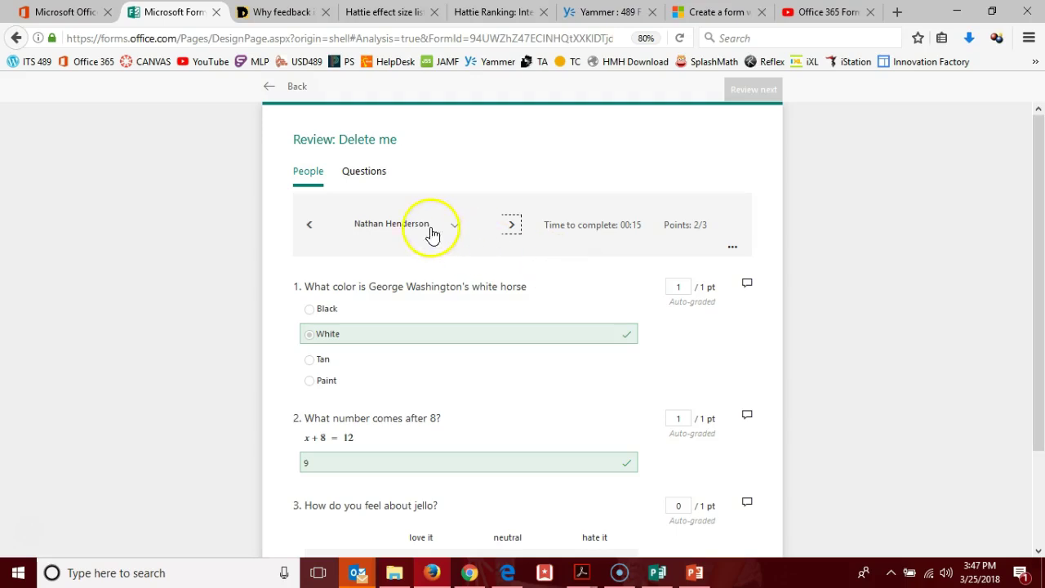
scroll(518, 267, "down", 2)
scroll(518, 269, "down", 1)
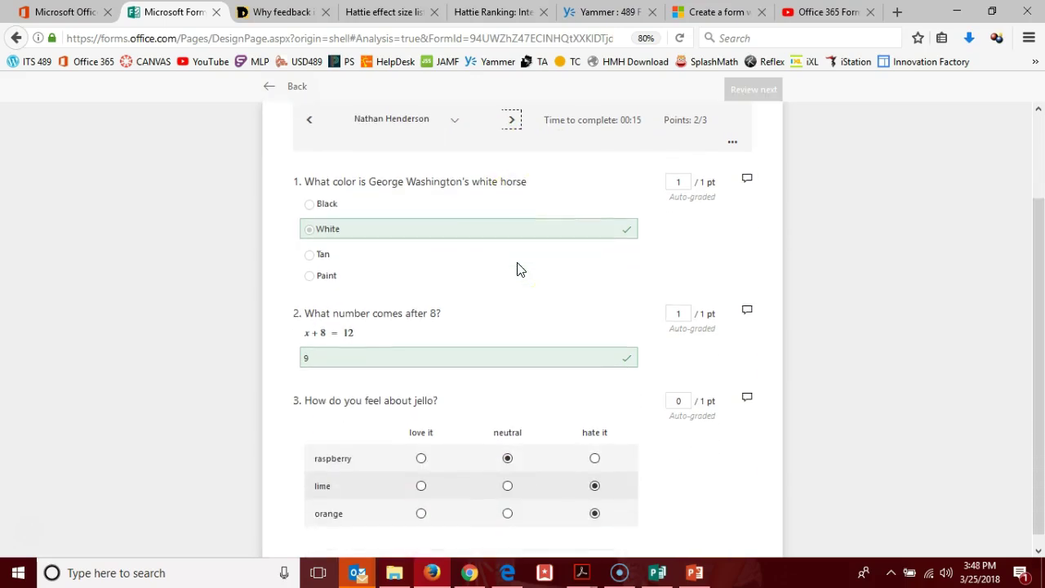
scroll(518, 269, "up", 1)
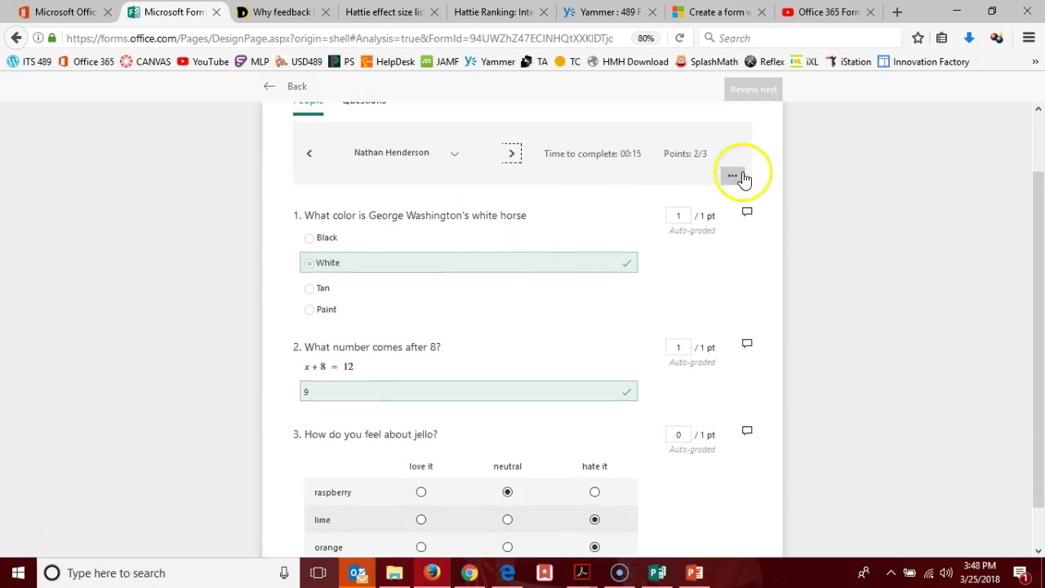
- Go to the third respondent's submission, and switch the answer review to the by-question view
left_click(511, 155)
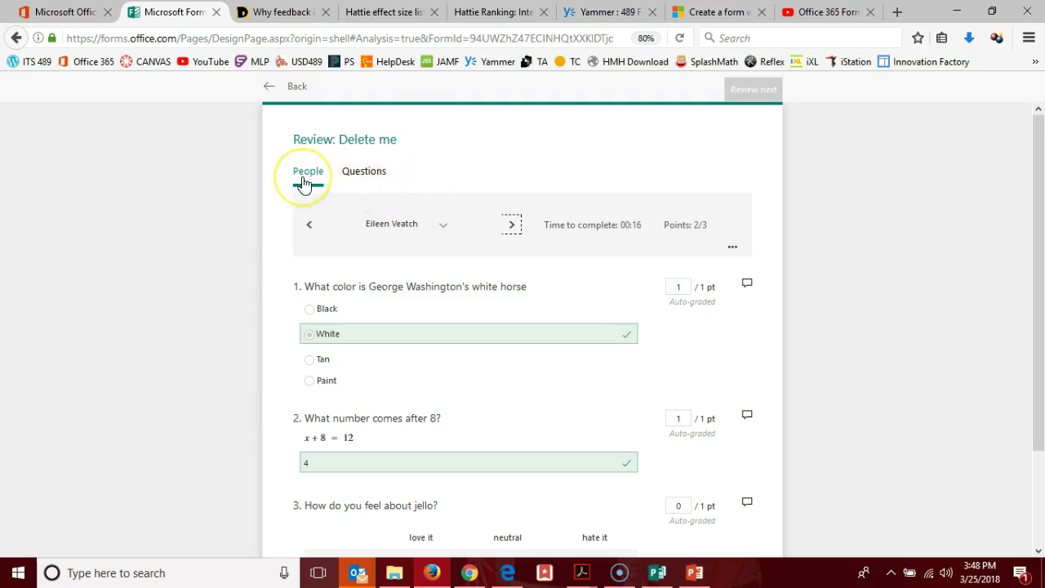
left_click(366, 181)
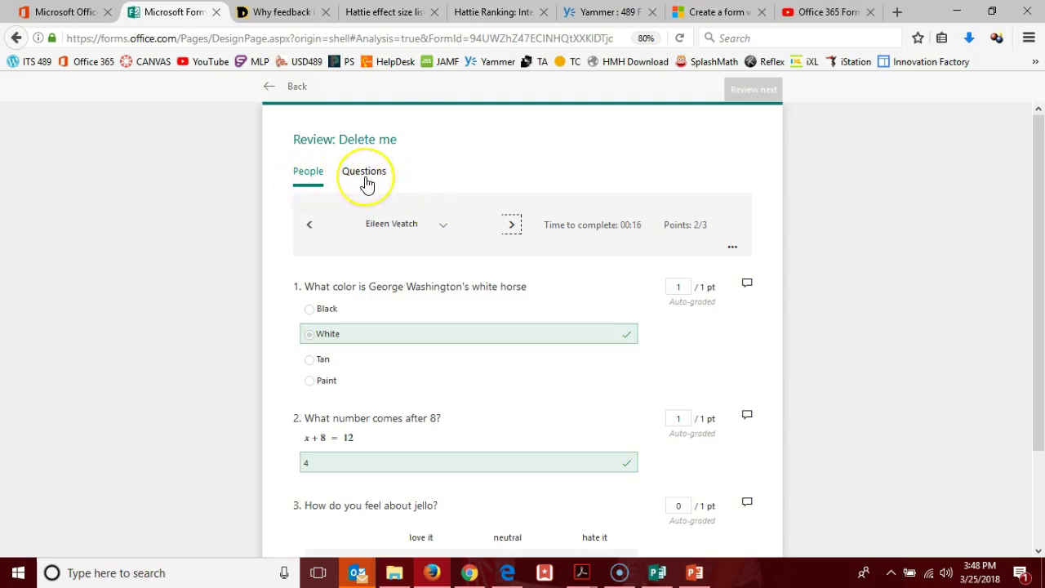
left_click(366, 181)
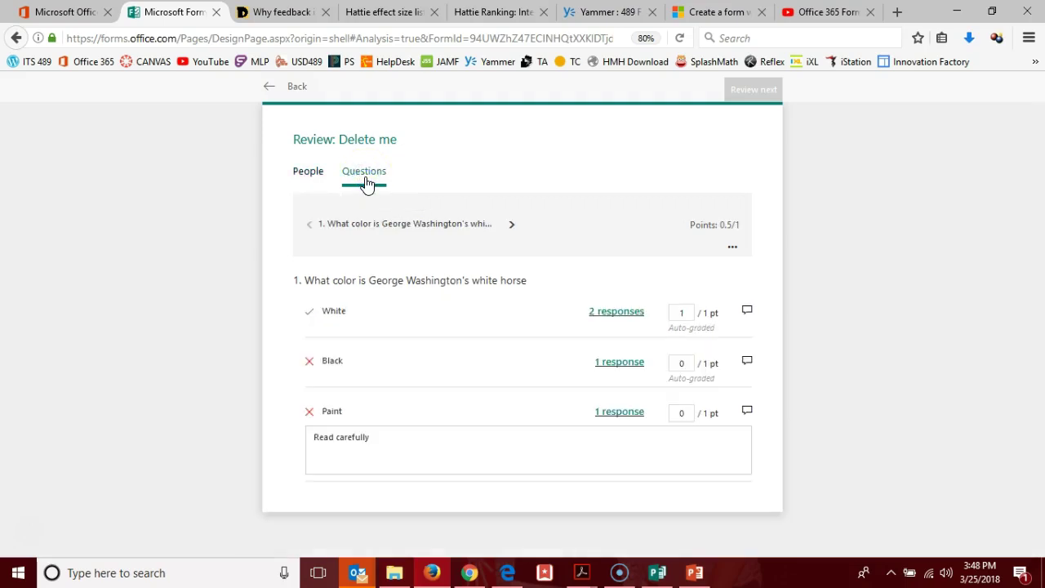
left_click(363, 184)
- View the list of respondents who answered White to question 1, close it, and show the question's additional options
left_click(604, 315)
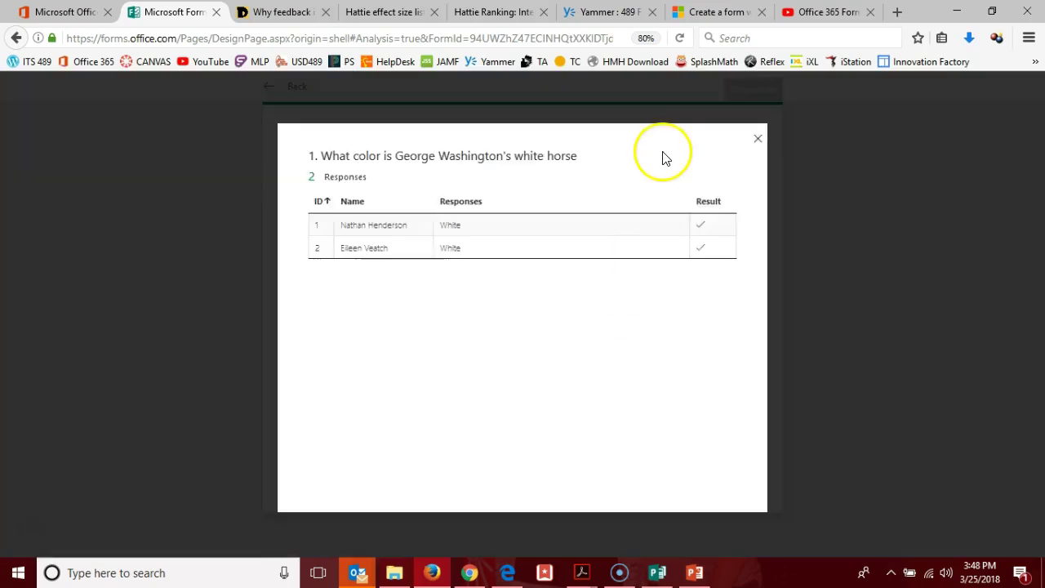
left_click(758, 144)
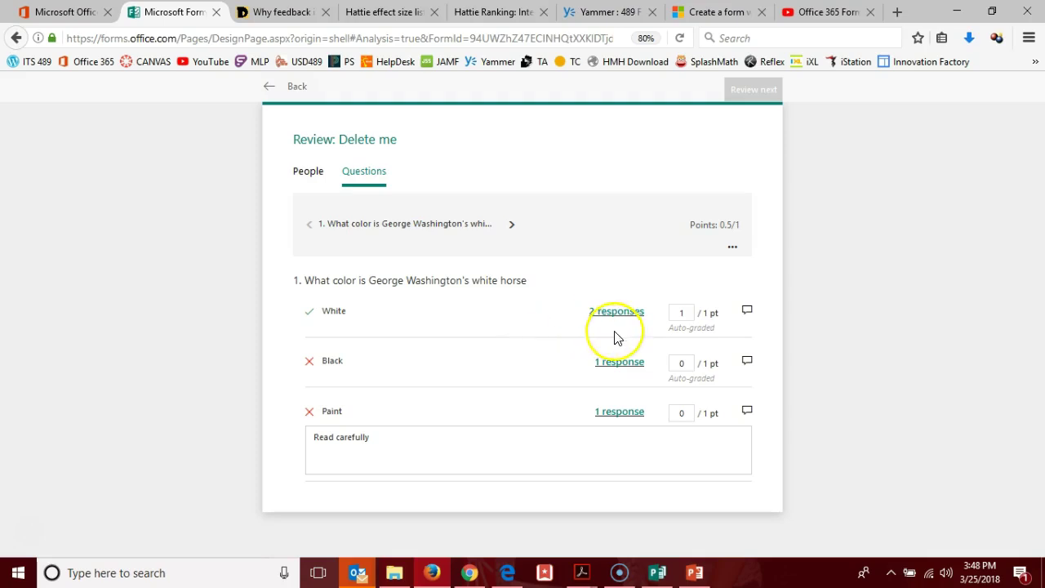
left_click(734, 247)
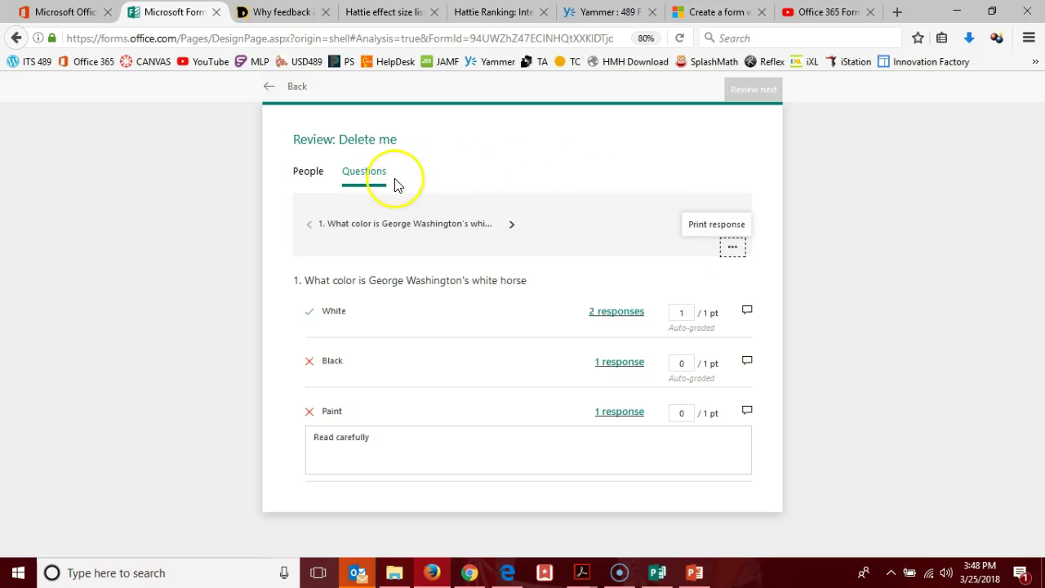
- Advance to the jello question in the by-question review, and go back through the per-person view to the responses summary
left_click(512, 228)
left_click(512, 228)
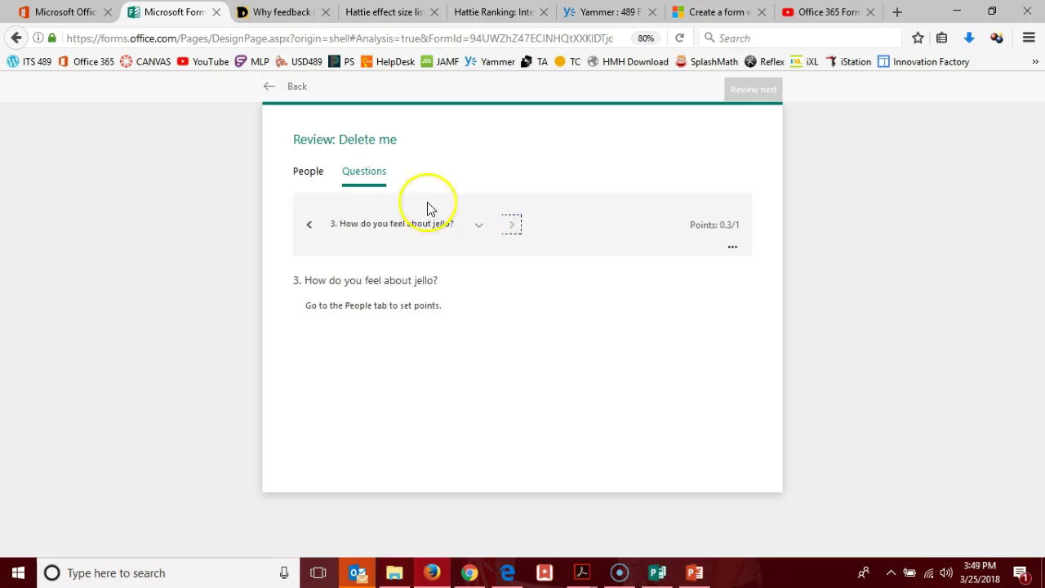
left_click(309, 172)
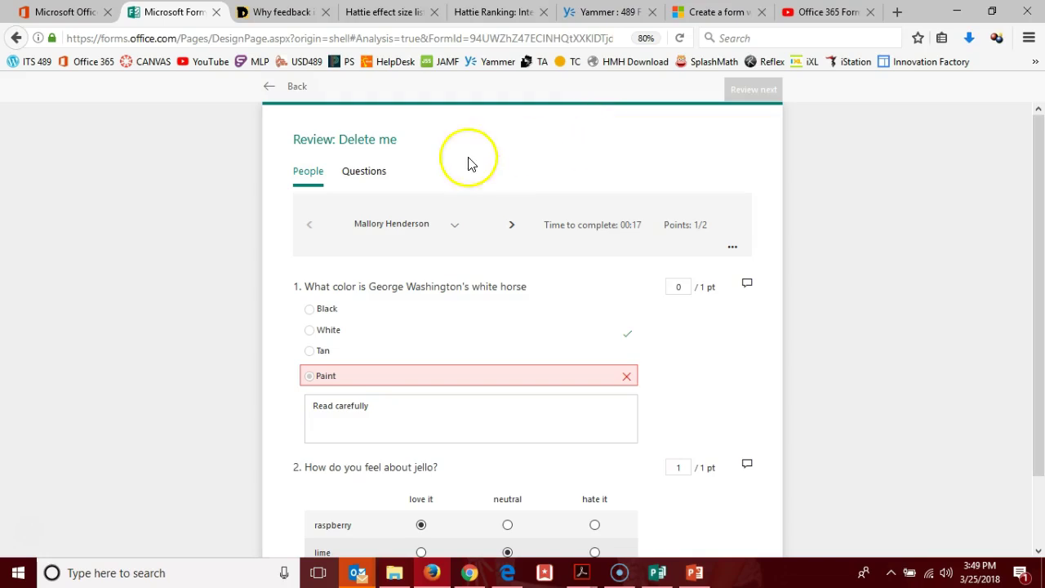
left_click(285, 88)
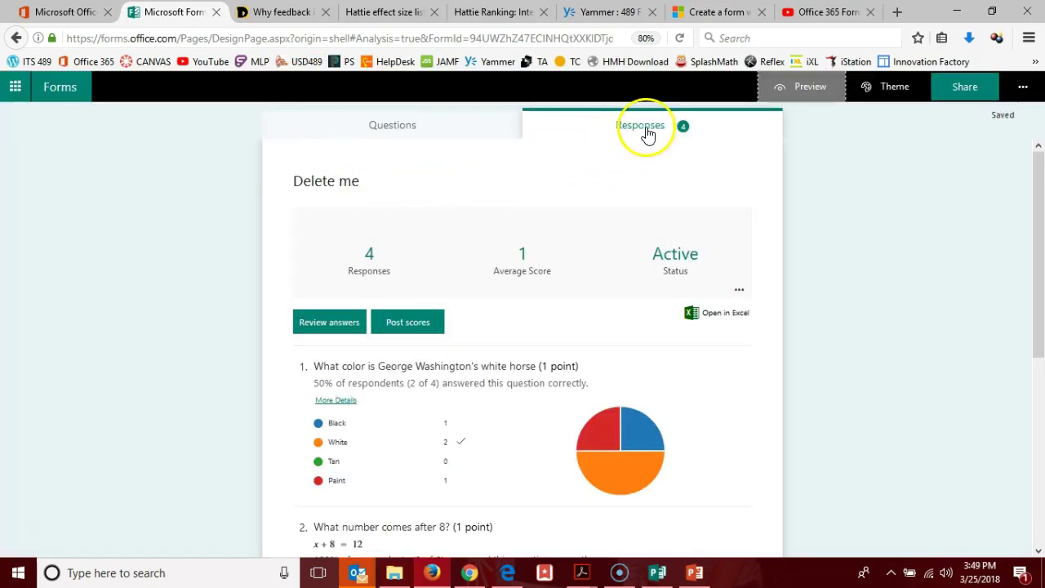
- Open the grades page for posting scores and preview the first respondent's view of their points and feedback, returning to the list
left_click(409, 325)
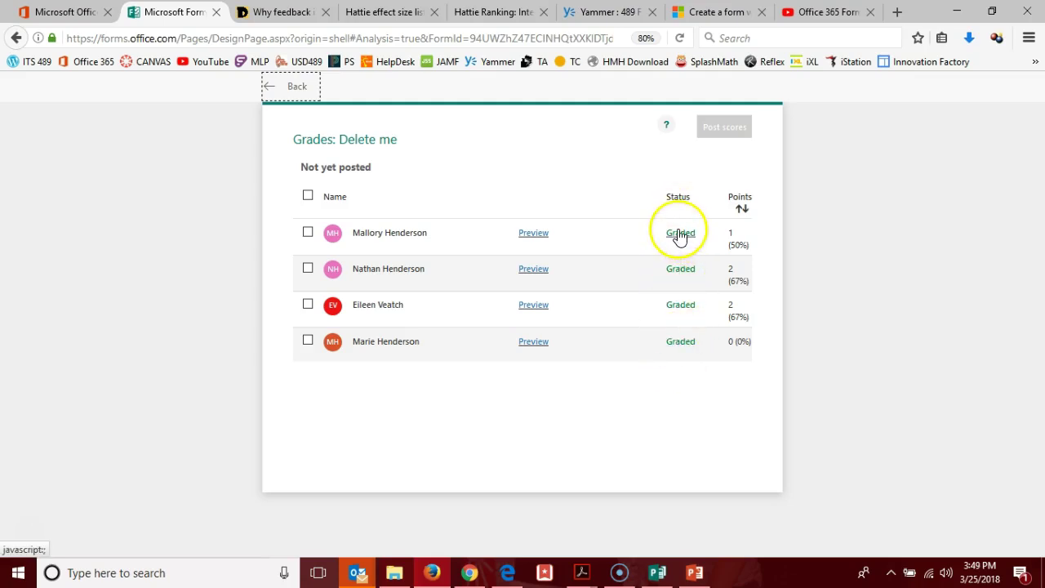
left_click(534, 233)
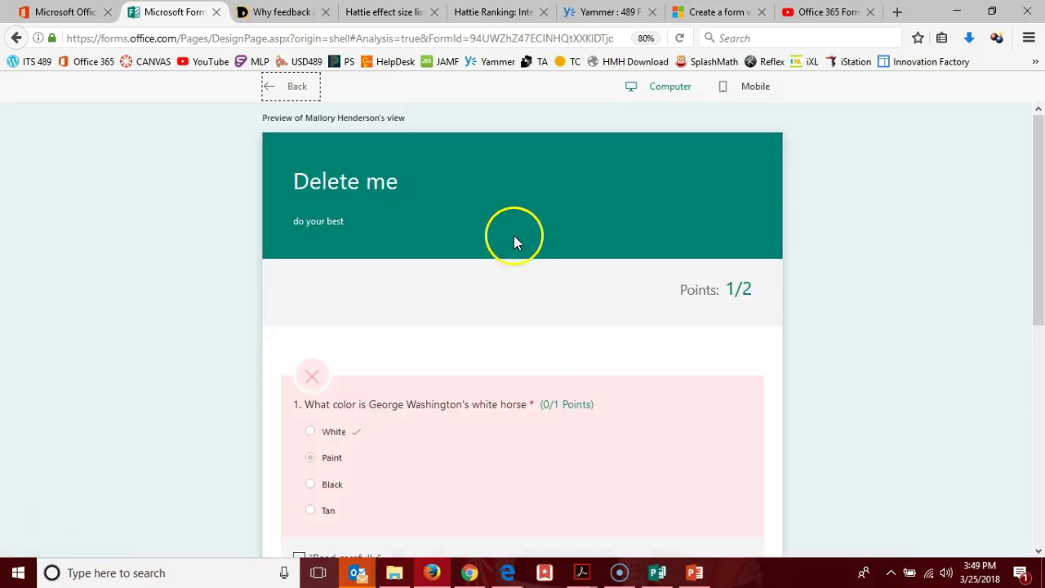
scroll(547, 347, "down", 5)
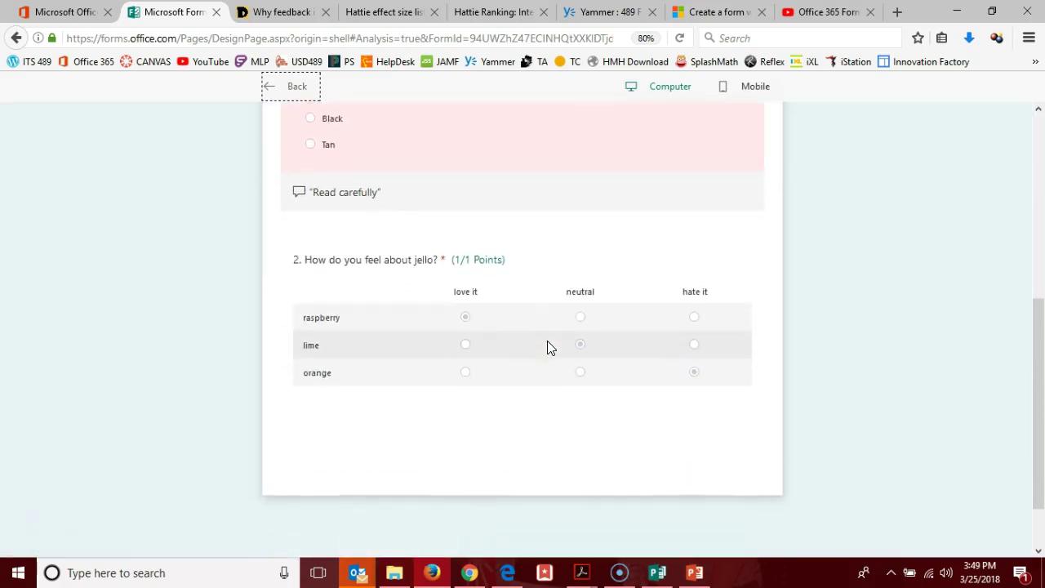
scroll(547, 347, "down", 1)
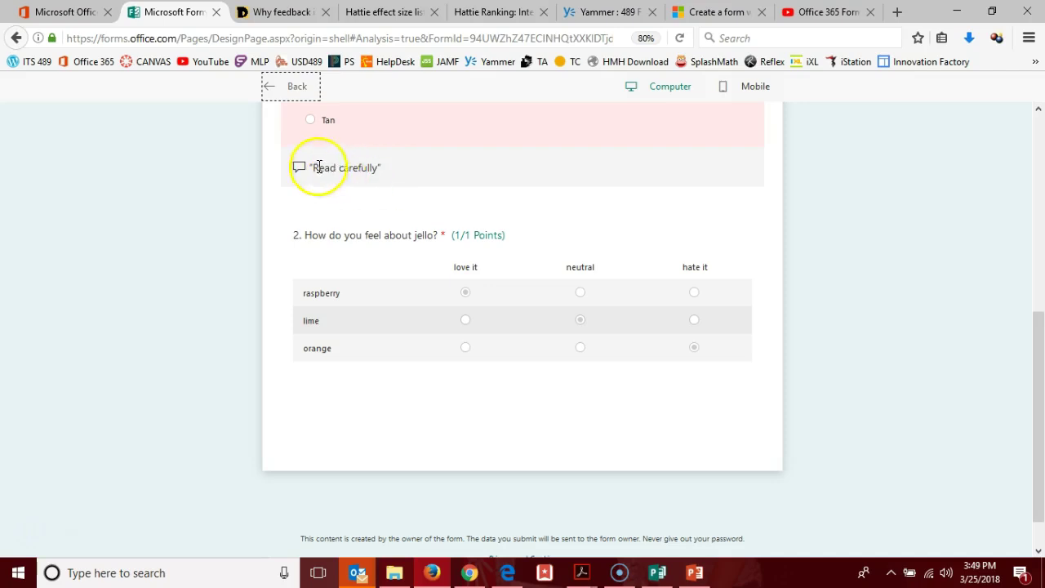
left_click(289, 90)
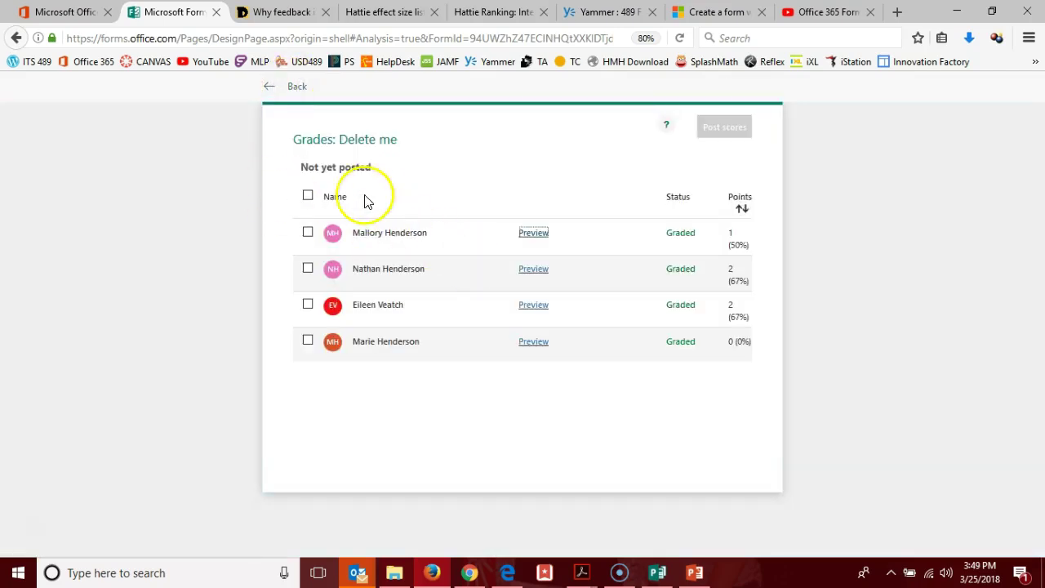
- Post the scores for all respondents at once and return to the responses summary
left_click(308, 196)
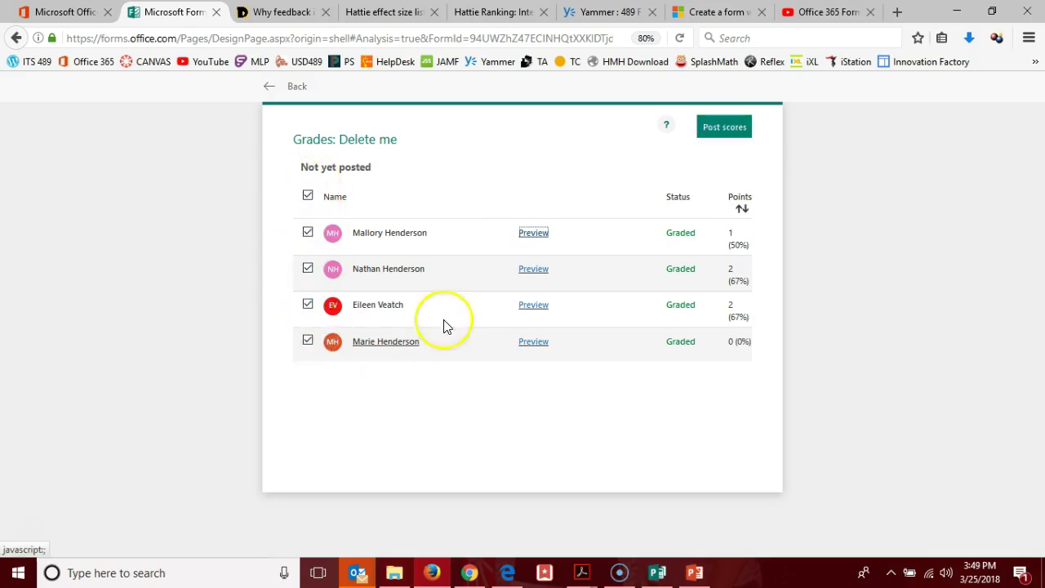
left_click(725, 134)
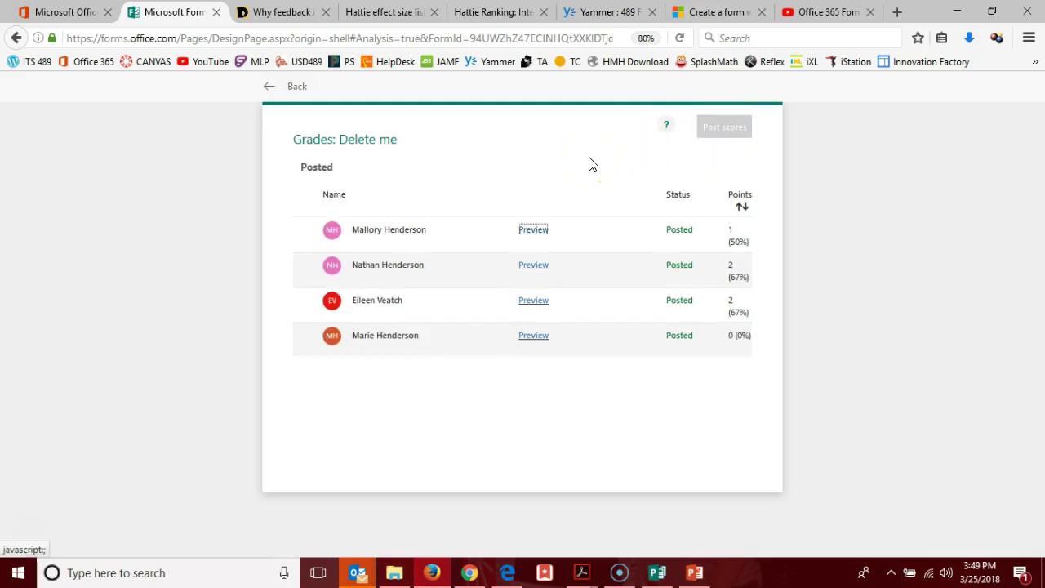
left_click(298, 92)
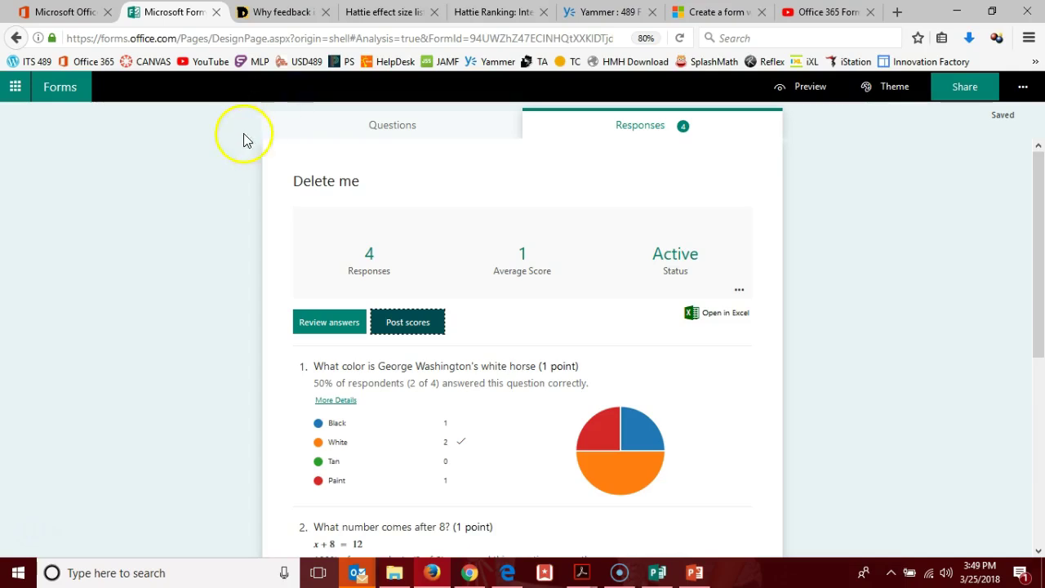
- Open the sharing options for the Delete me quiz
left_click(964, 87)
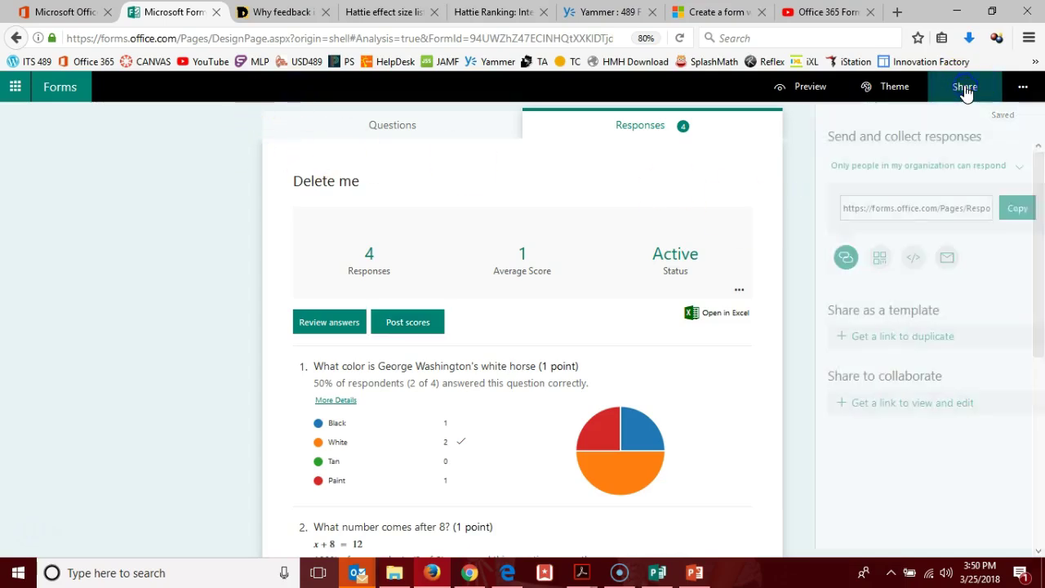